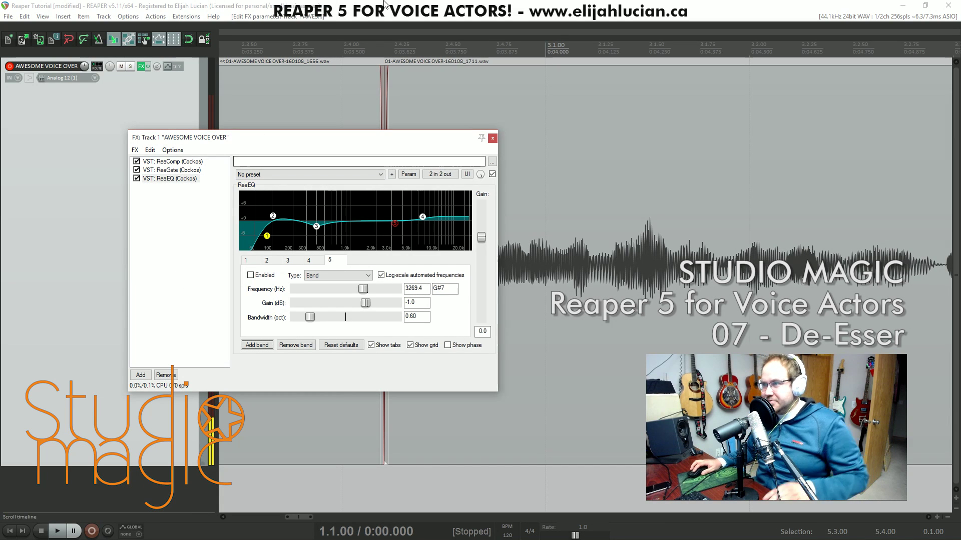
# Play a short stretch of the voice-over and stop it.
pyautogui.click(399, 83)
pyautogui.press('space')
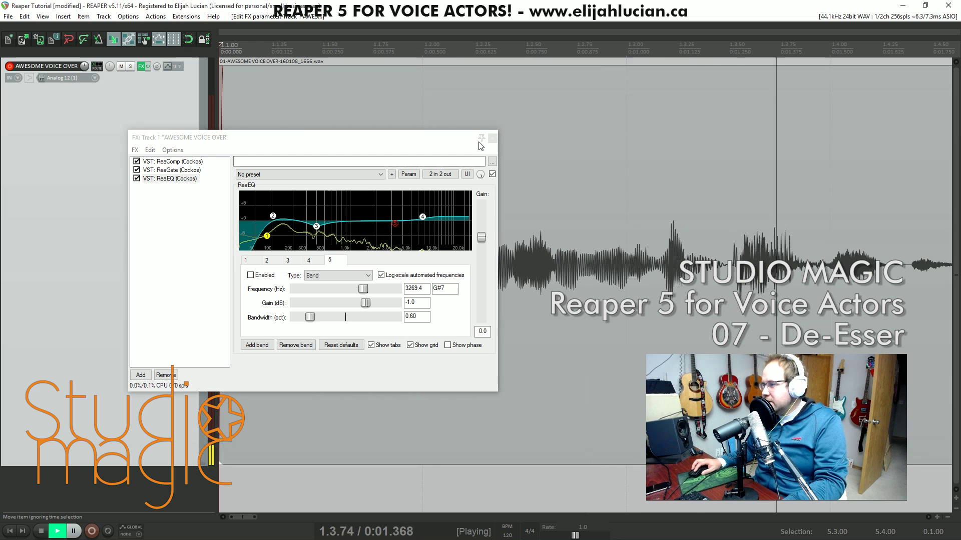
pyautogui.press('space')
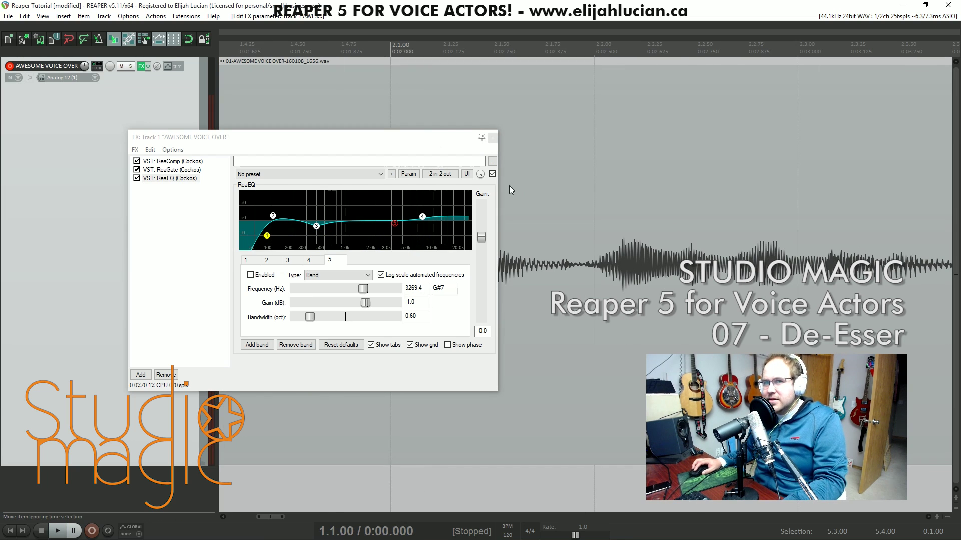
# Move the FX chain window aside, close it, and scroll the arrange view left.
pyautogui.moveTo(432, 142); pyautogui.dragTo(340, 232)
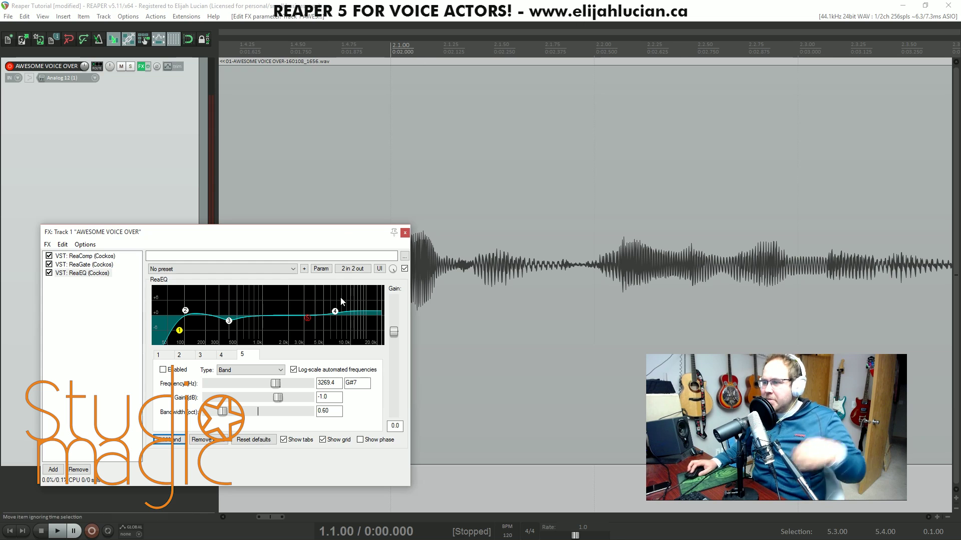
pyautogui.click(405, 233)
pyautogui.moveTo(257, 517); pyautogui.dragTo(244, 517)
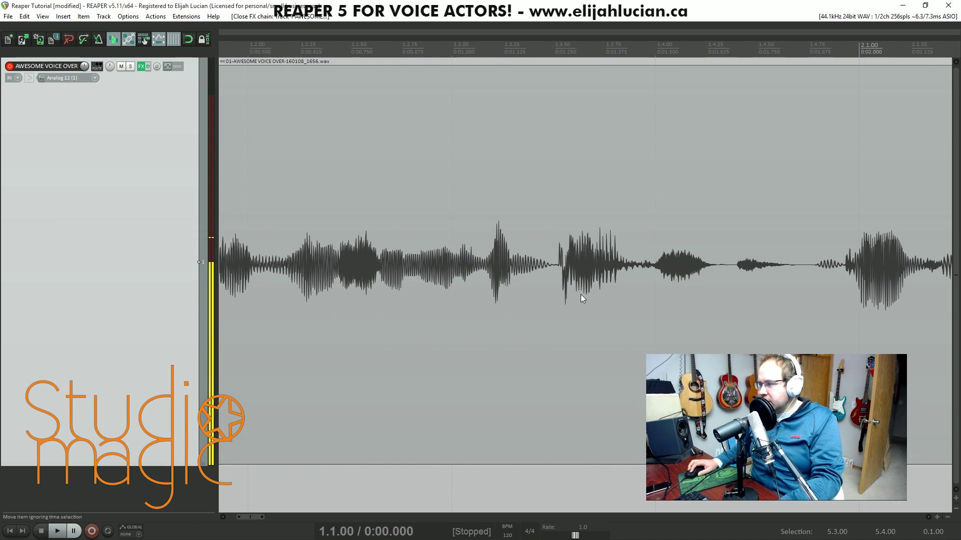
# Select the voice-over item and place the play position at 1.4.47 in a quiet gap.
pyautogui.click(573, 260)
pyautogui.click(675, 260)
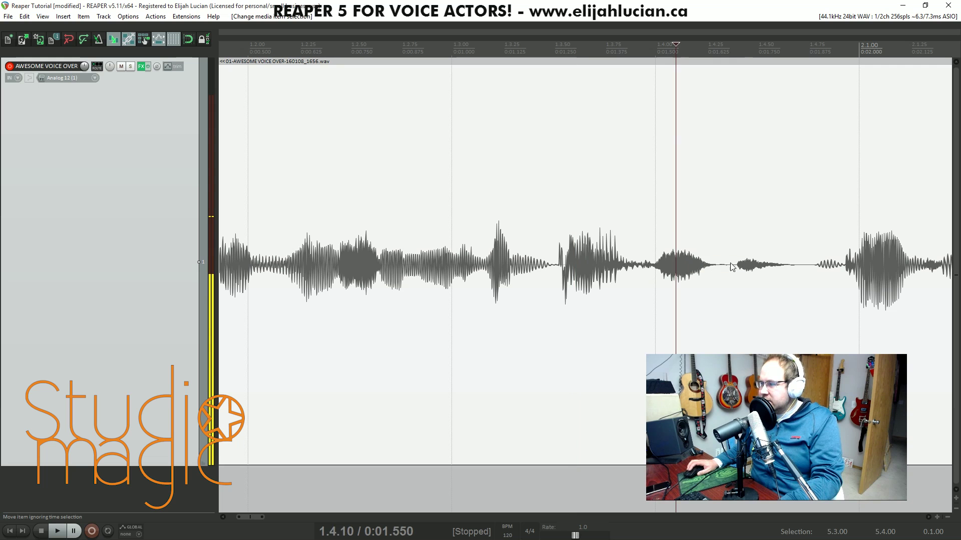
pyautogui.click(752, 263)
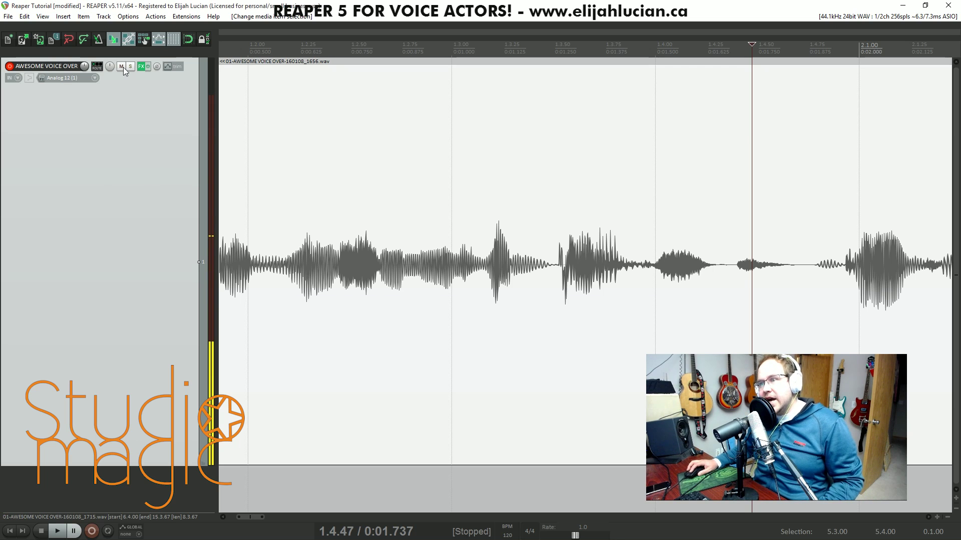
# Add VST: ReaComp (Cockos) as the fourth plugin in the AWESOME VOICE OVER track's FX chain.
pyautogui.click(141, 67)
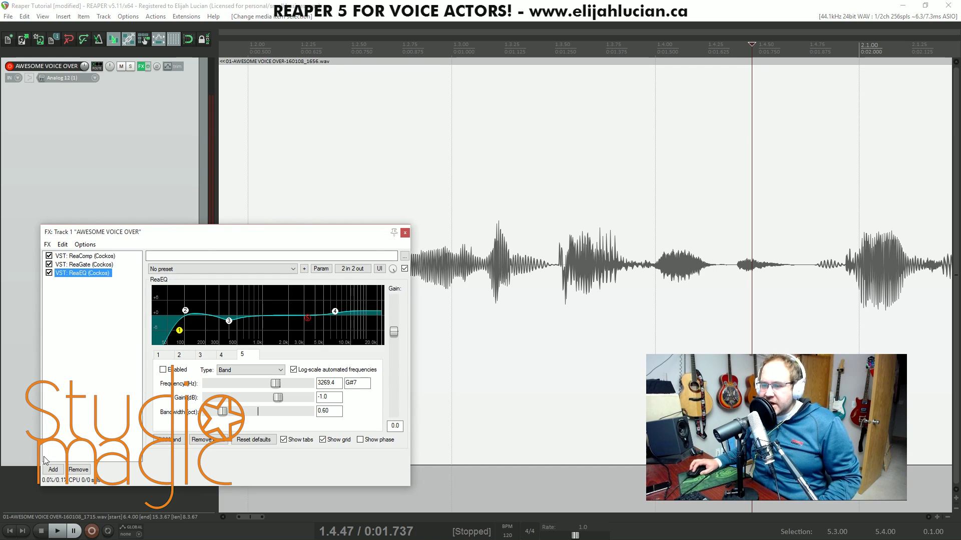
pyautogui.click(53, 470)
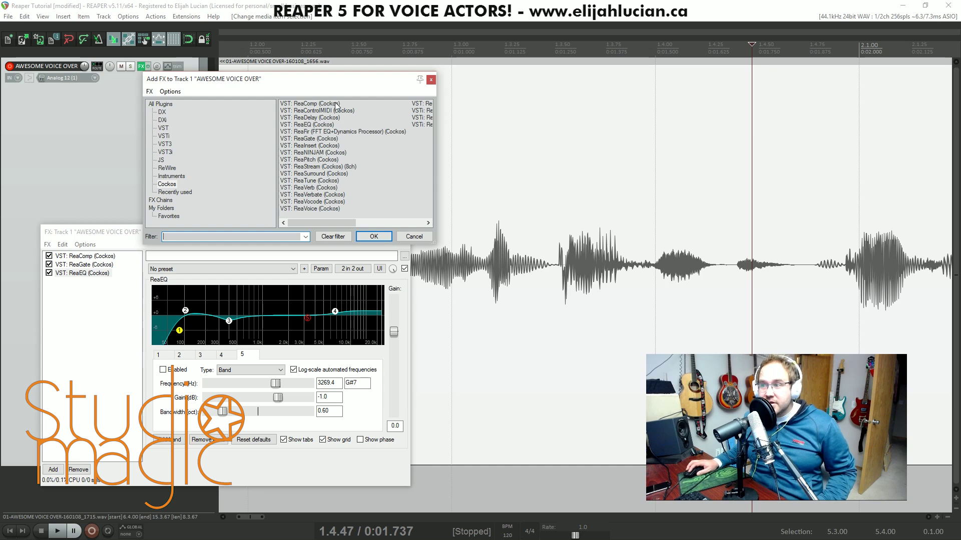
pyautogui.doubleClick(317, 103)
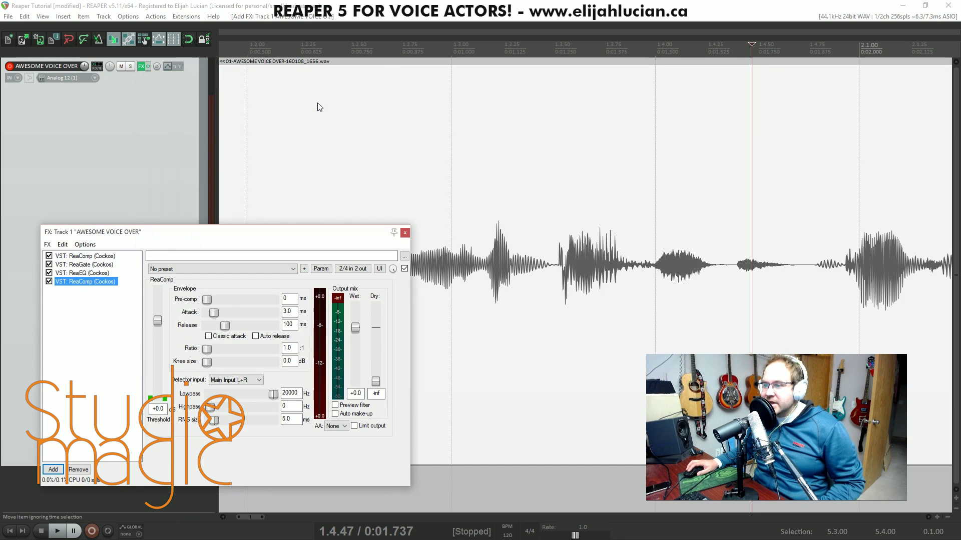
pyautogui.moveTo(235, 233); pyautogui.dragTo(446, 136)
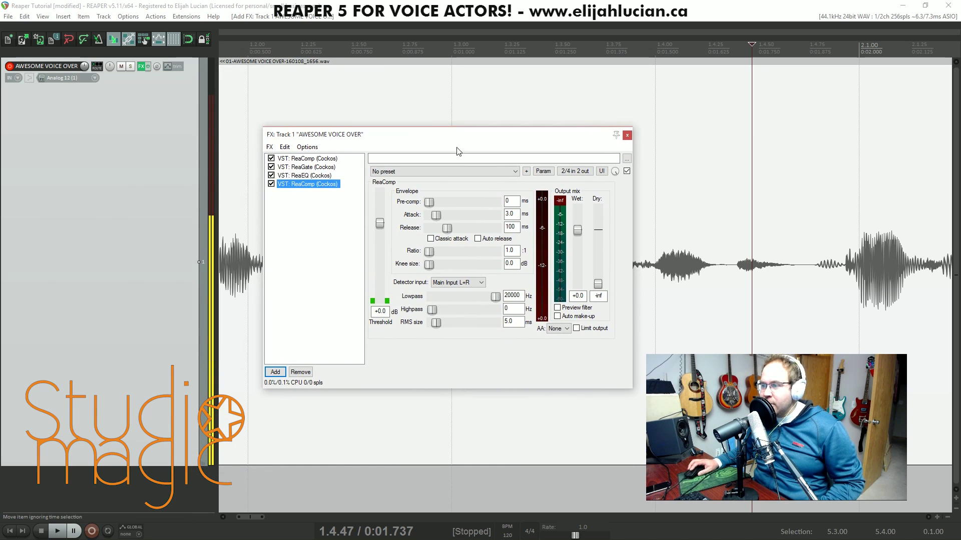
pyautogui.click(313, 202)
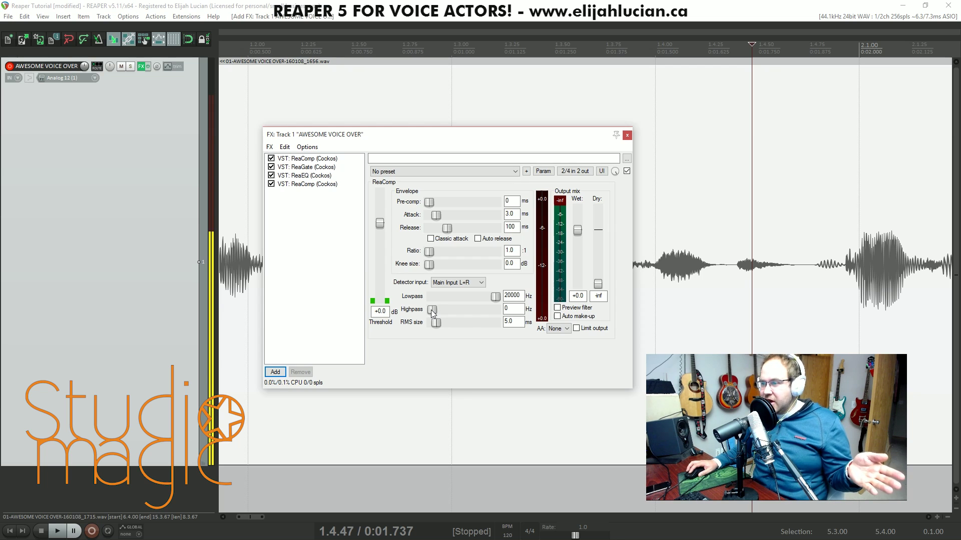
# Float ReaEQ, enable record monitoring, sweep band 5 toward the sibilance, and float the fourth ReaComp.
pyautogui.doubleClick(320, 175)
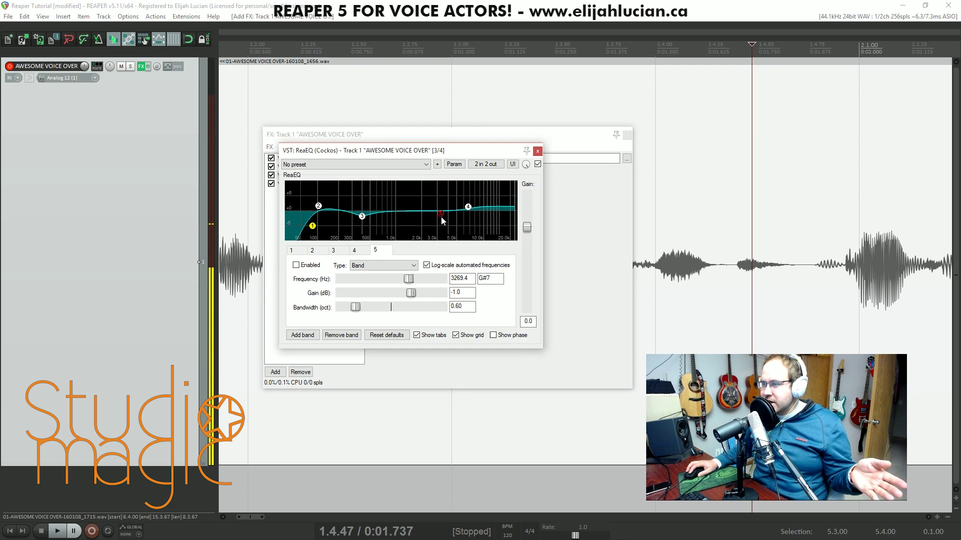
pyautogui.click(29, 77)
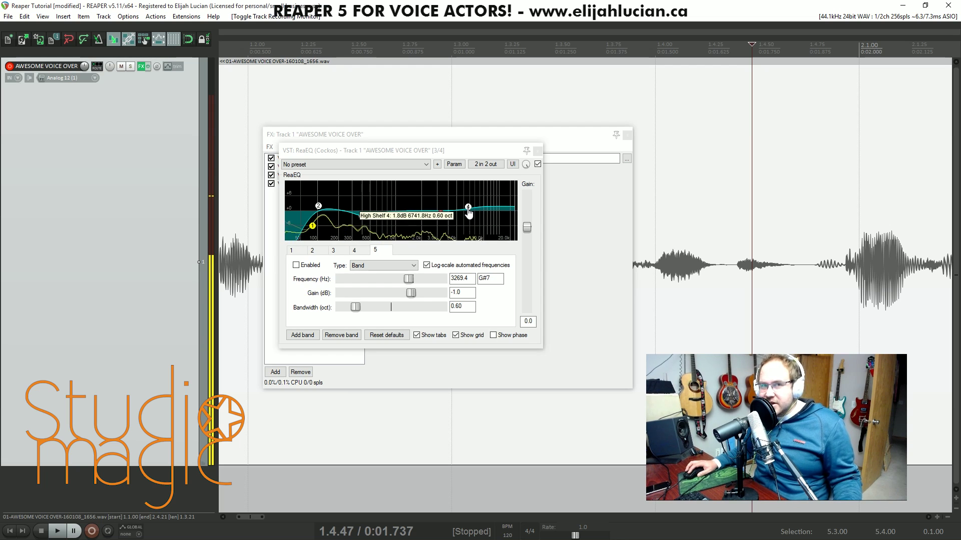
pyautogui.moveTo(442, 215)
pyautogui.moveTo(442, 215)
pyautogui.mouseDown()
pyautogui.moveTo(430, 197)
pyautogui.moveTo(436, 212)
pyautogui.moveTo(462, 216)
pyautogui.mouseUp()
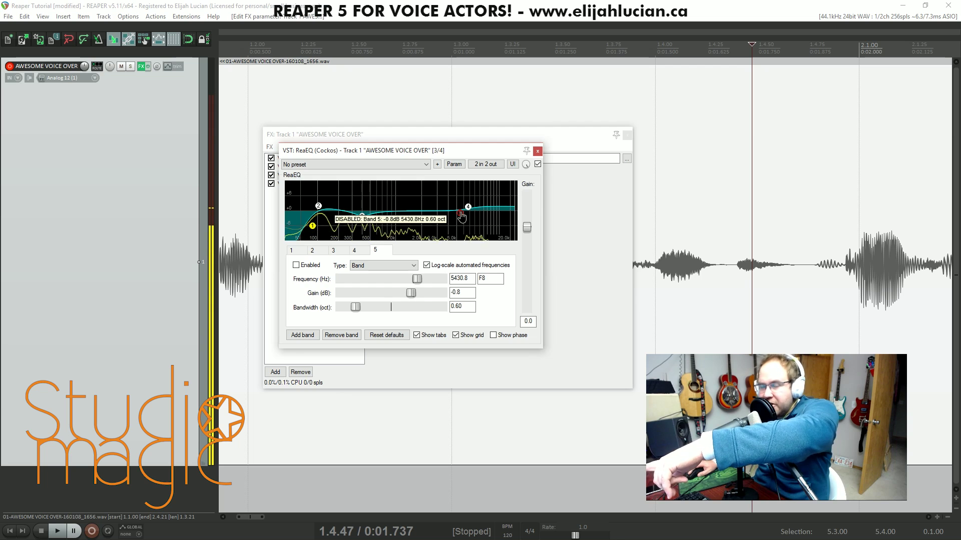
pyautogui.click(537, 151)
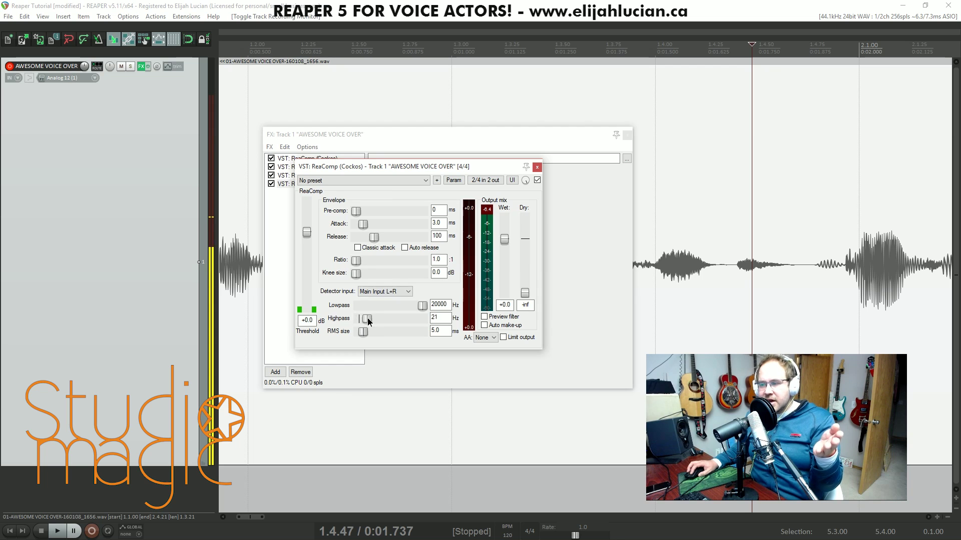
# Raise the ReaComp detector highpass to 5099 Hz, drop attack to 0.0 ms, and shorten release to 15 ms.
pyautogui.moveTo(389, 319); pyautogui.dragTo(401, 318)
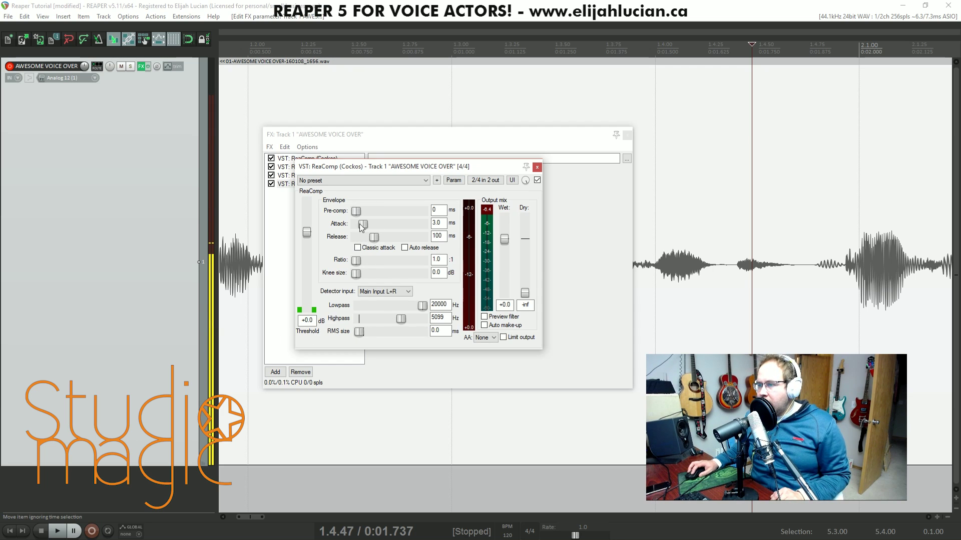
pyautogui.moveTo(362, 224); pyautogui.dragTo(238, 233)
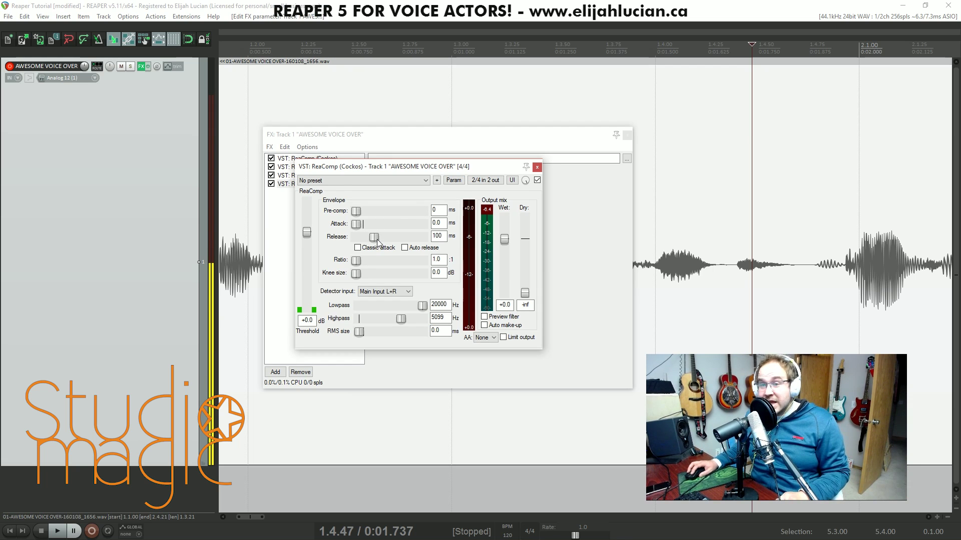
pyautogui.moveTo(376, 240); pyautogui.dragTo(369, 241)
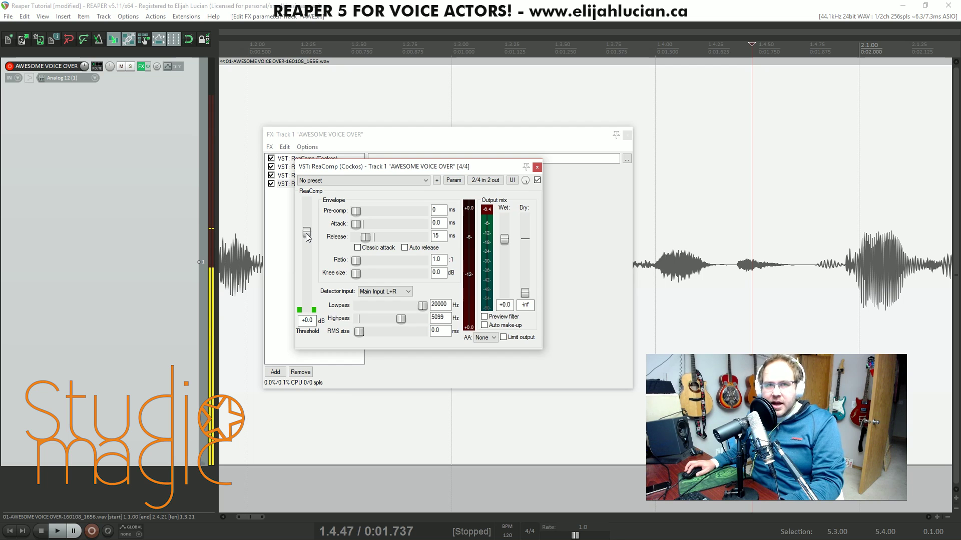
# While playing from the start, set threshold -15.8 dB and ratio 9.9:1, then stop and uncover the FX chain.
pyautogui.press('space')
pyautogui.press('Home')
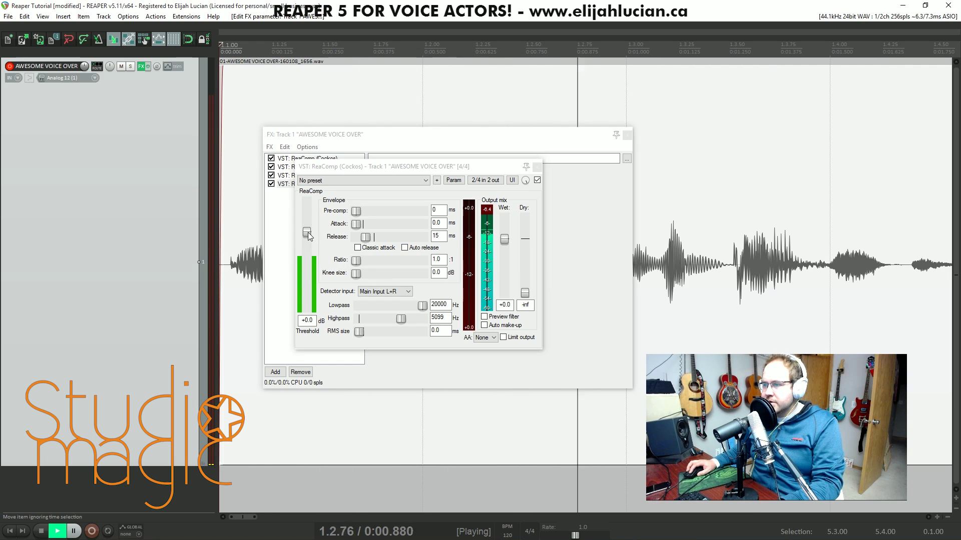
pyautogui.moveTo(309, 236); pyautogui.dragTo(308, 267)
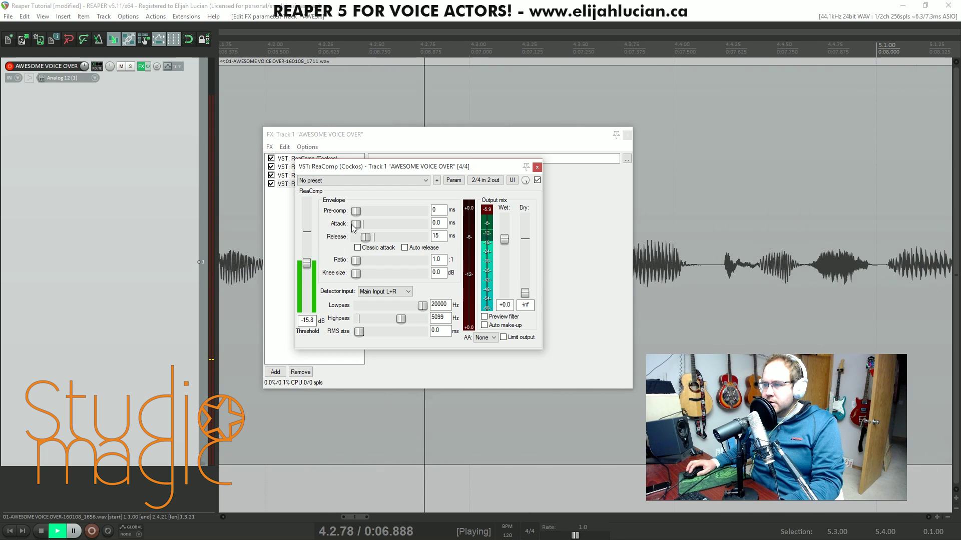
pyautogui.moveTo(356, 261); pyautogui.dragTo(379, 261)
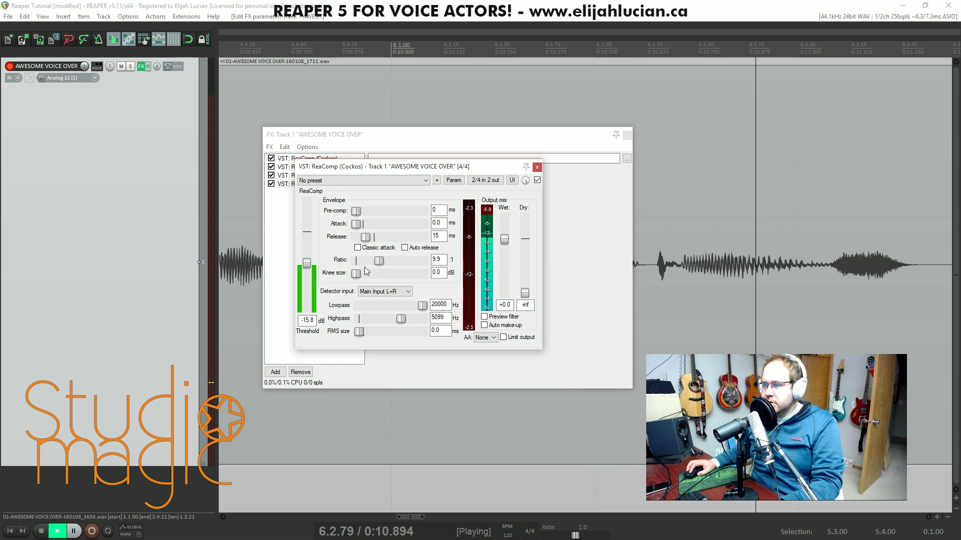
pyautogui.press('space')
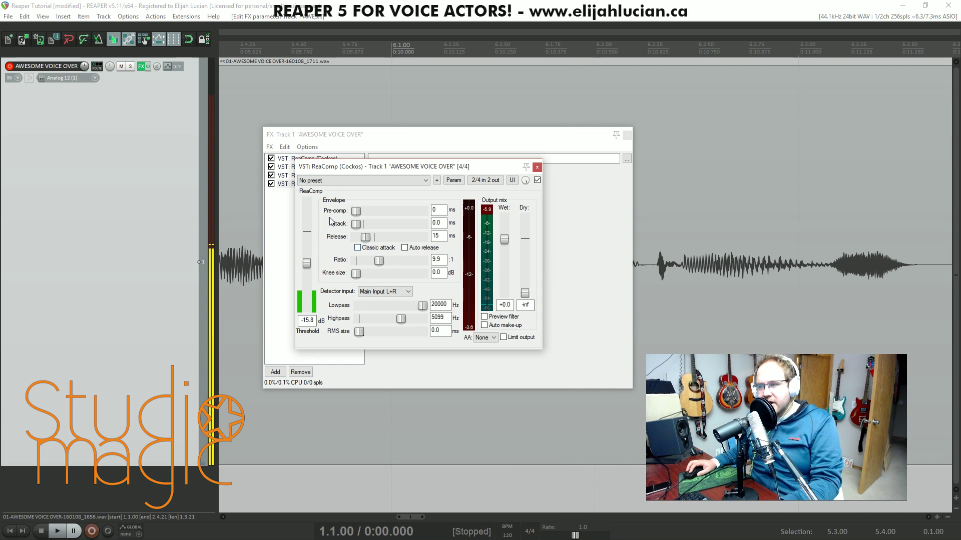
pyautogui.moveTo(346, 170); pyautogui.dragTo(464, 180)
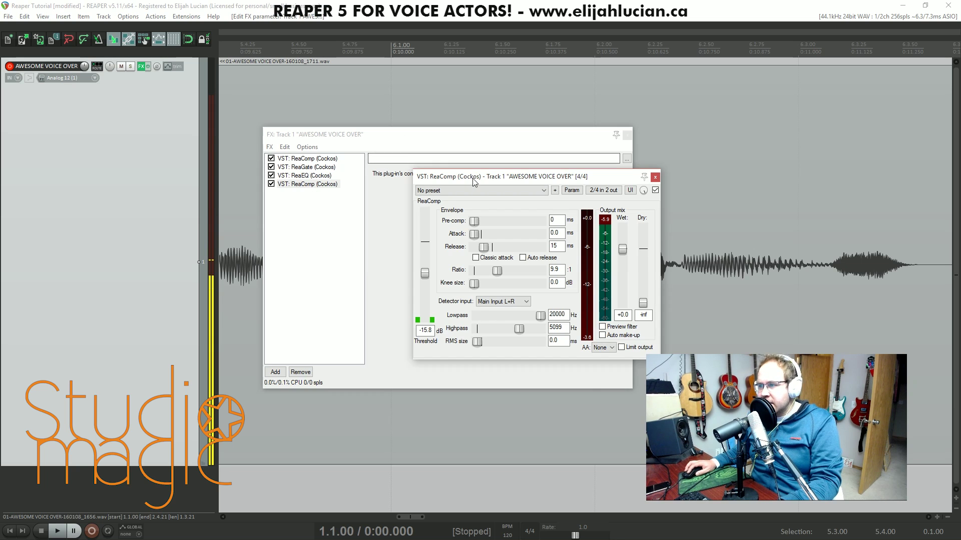
# Audition the voice-over through the de-esser and reset its gain-reduction readout.
pyautogui.press('space')
pyautogui.click(587, 247)
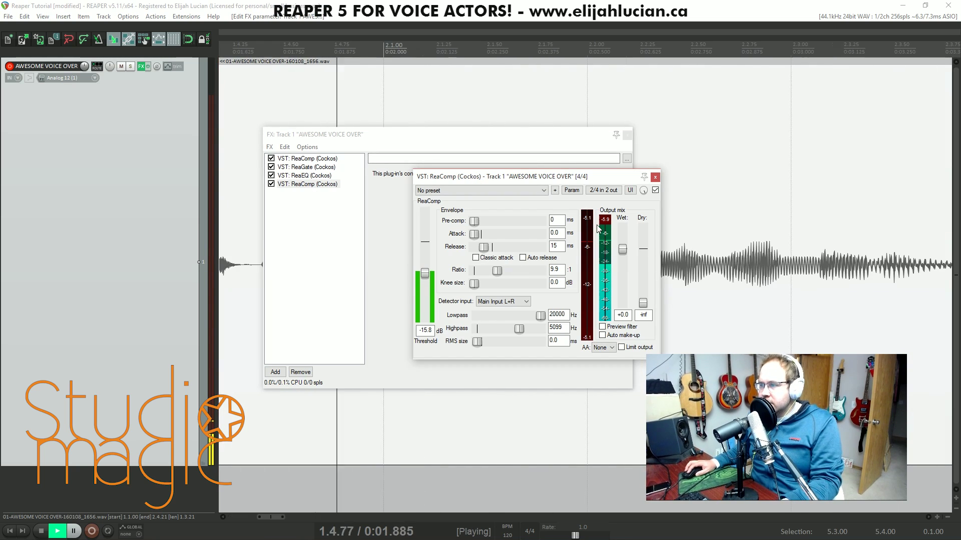
pyautogui.press('space')
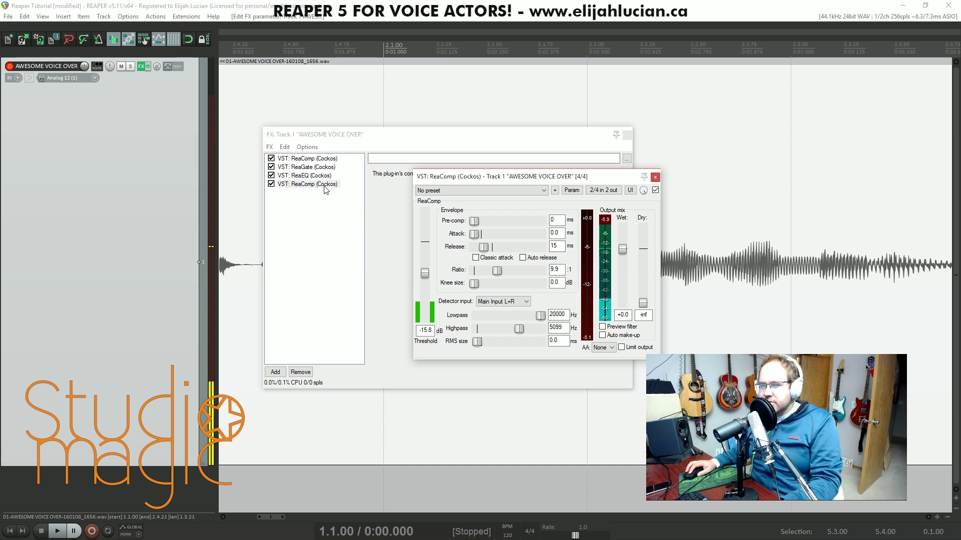
pyautogui.press('space')
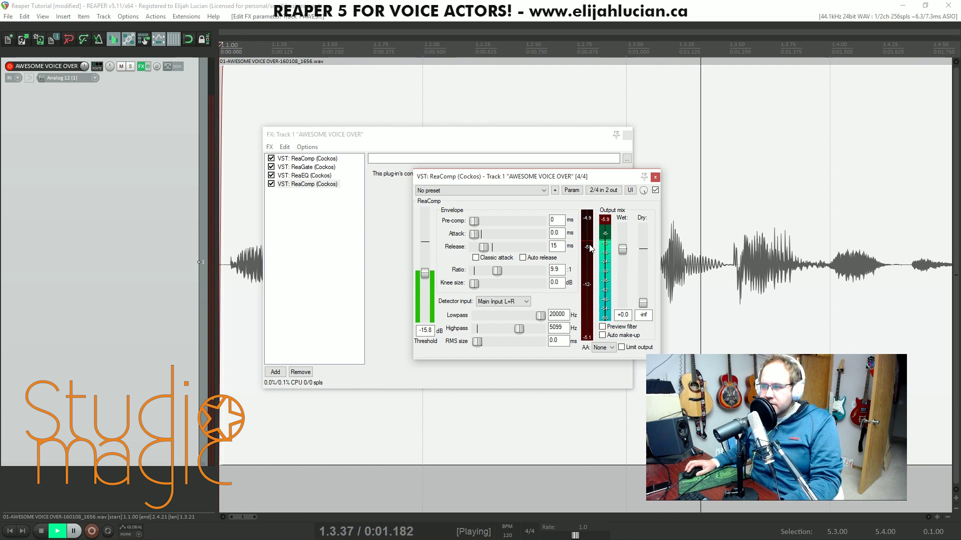
pyautogui.press('space')
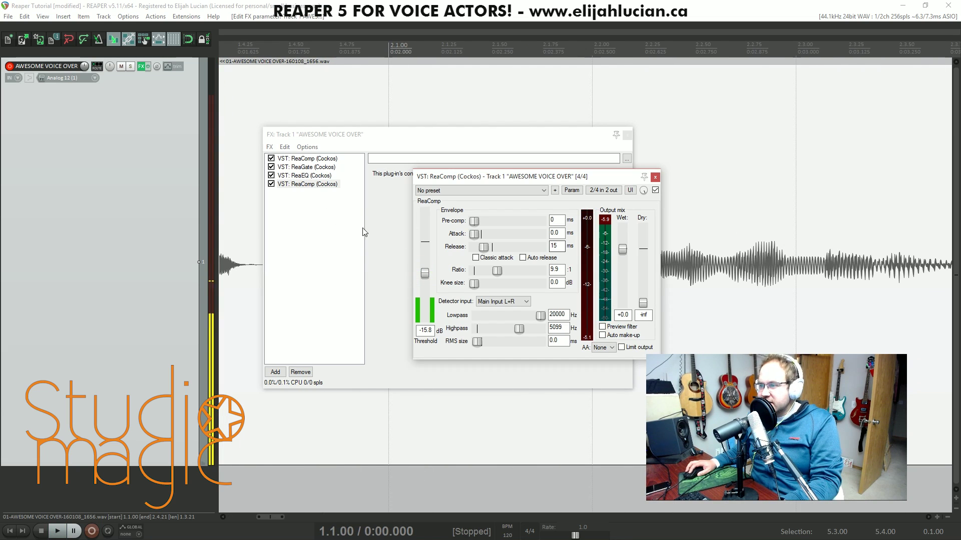
# Compare the voice with the last ReaComp bypassed, then close the FX chain list.
pyautogui.click(271, 184)
pyautogui.press('space')
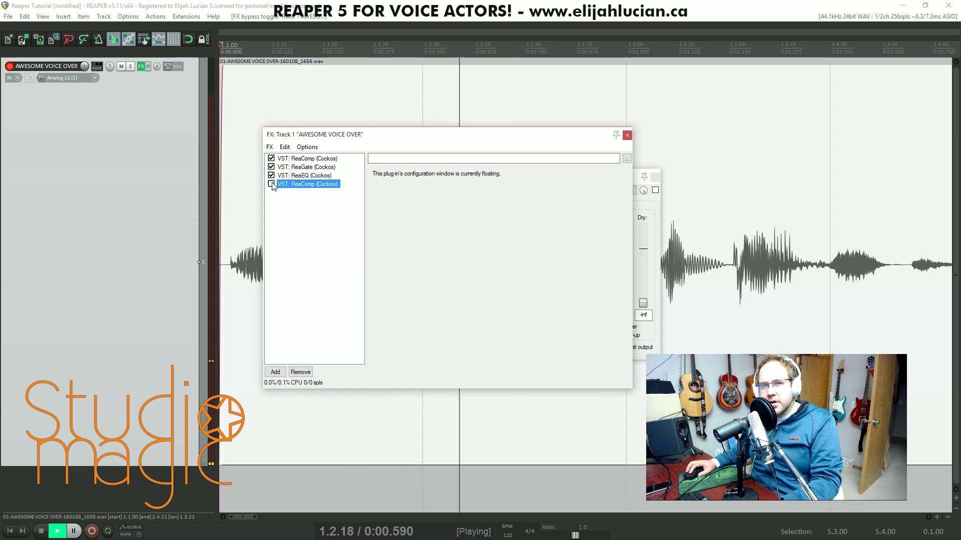
pyautogui.press('space')
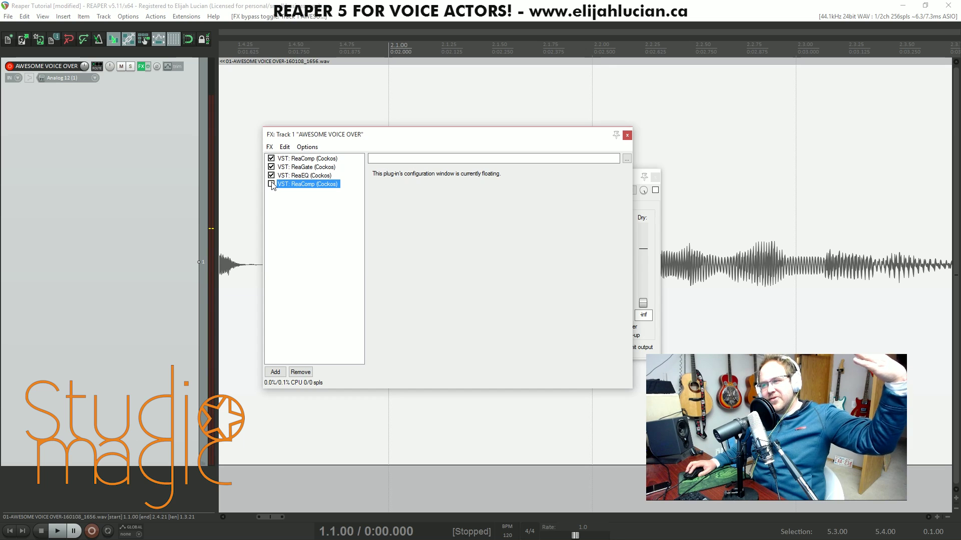
pyautogui.press('space')
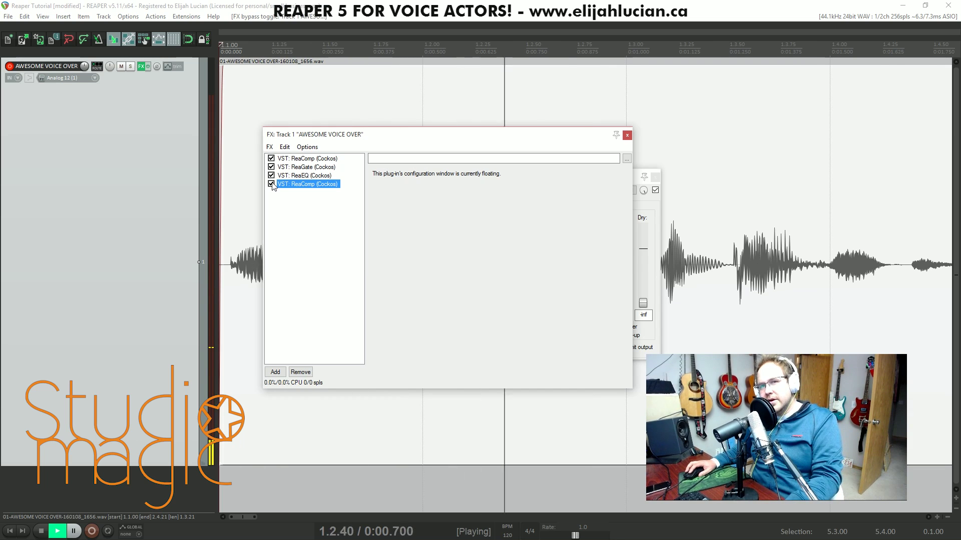
pyautogui.press('space')
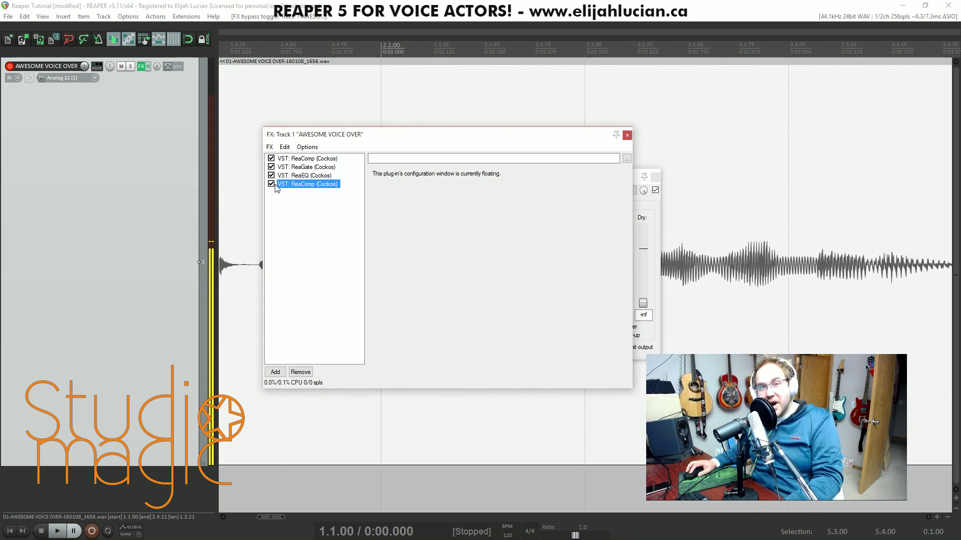
pyautogui.click(627, 135)
# Bring ReaComp to the front, raise its ratio to 11.6:1, and start playback to audition.
pyautogui.moveTo(507, 177); pyautogui.dragTo(420, 137)
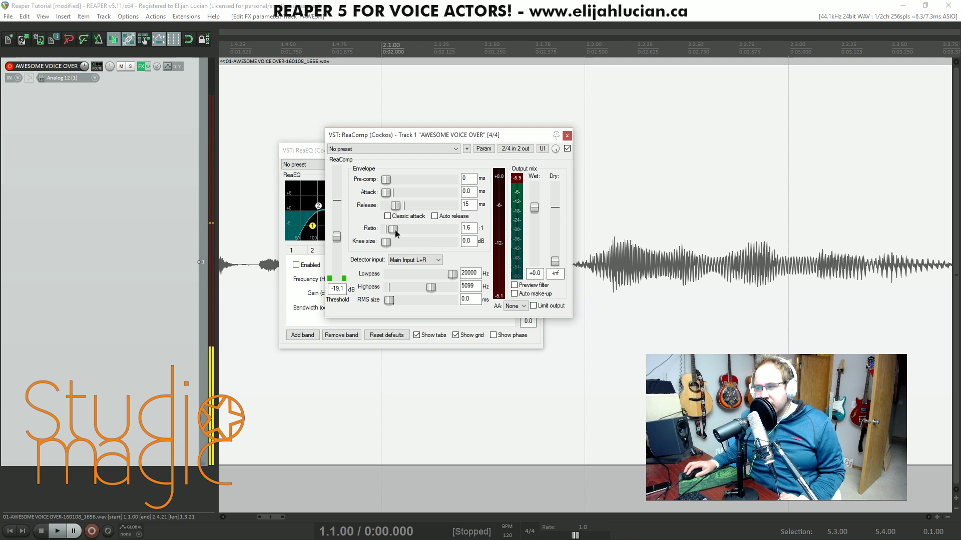
pyautogui.moveTo(394, 229); pyautogui.dragTo(413, 233)
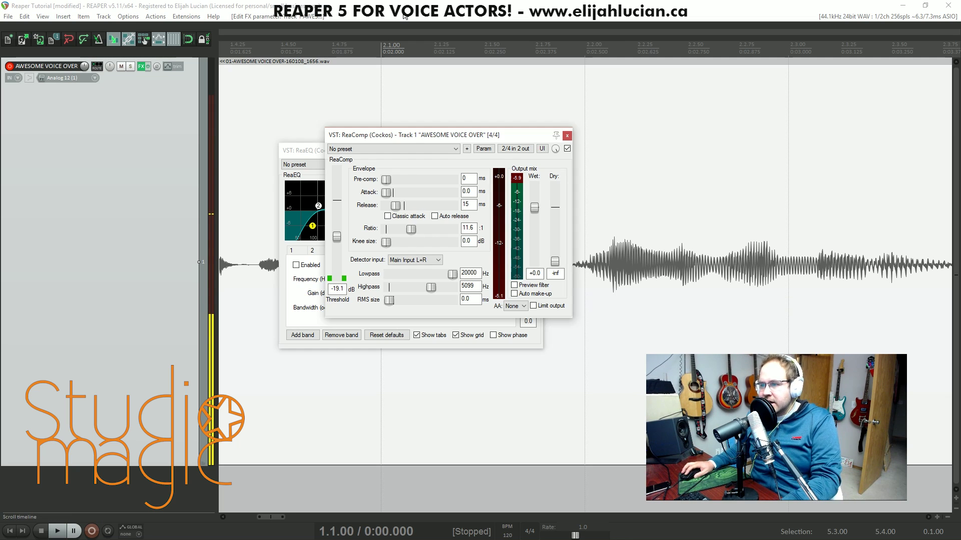
pyautogui.press('space')
# While auditioning, lengthen the attack to 4.3 ms and settle the threshold at -23.8 dB.
pyautogui.moveTo(336, 236); pyautogui.dragTo(338, 248)
pyautogui.press('space')
pyautogui.press('space')
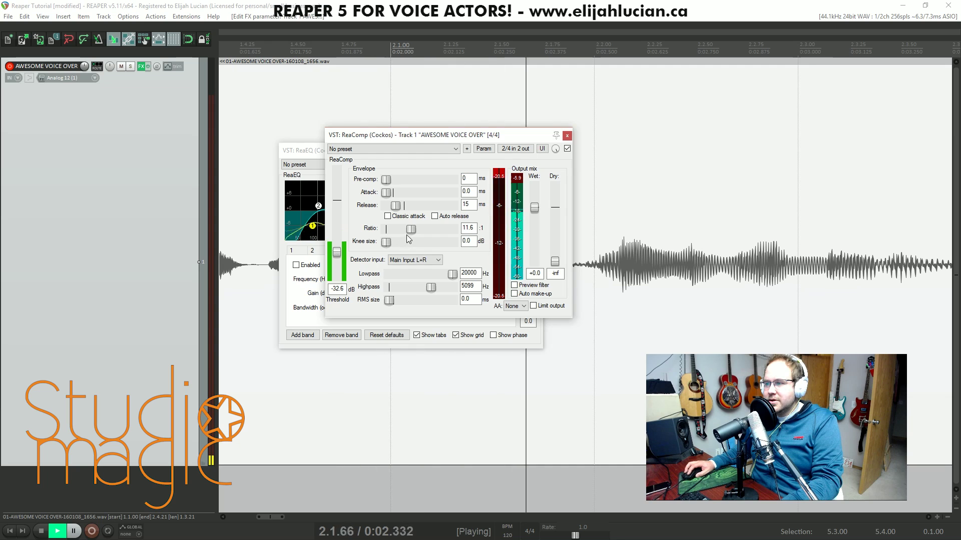
pyautogui.moveTo(387, 192); pyautogui.dragTo(394, 199)
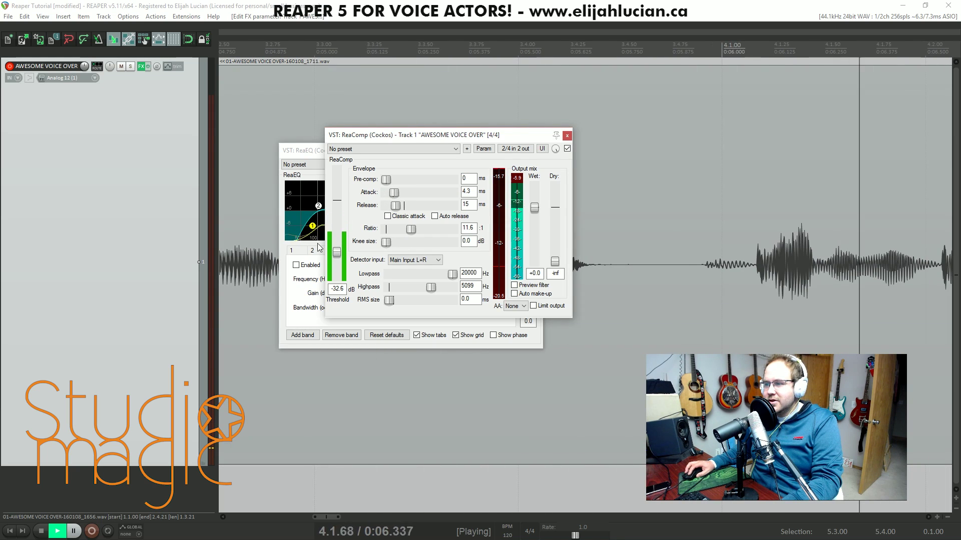
pyautogui.press('space')
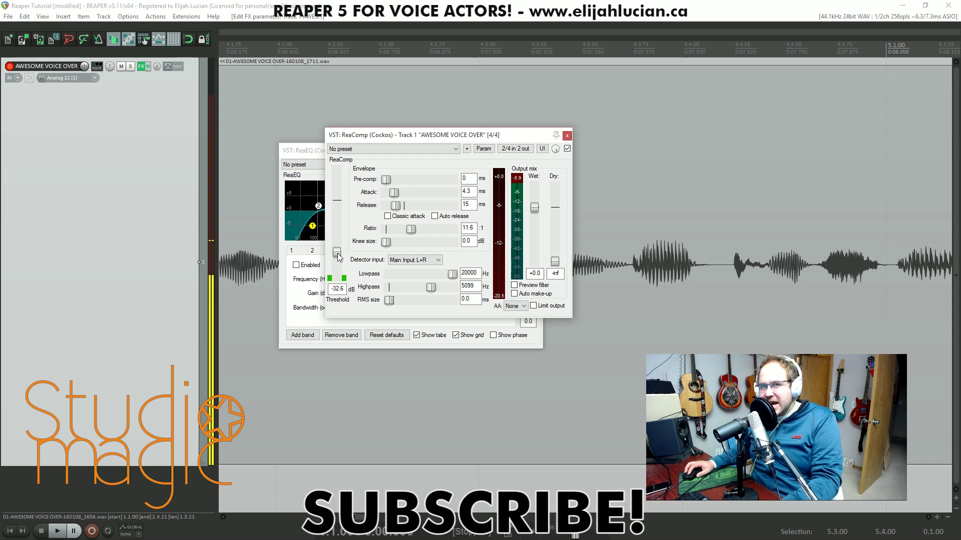
pyautogui.moveTo(337, 255); pyautogui.dragTo(339, 246)
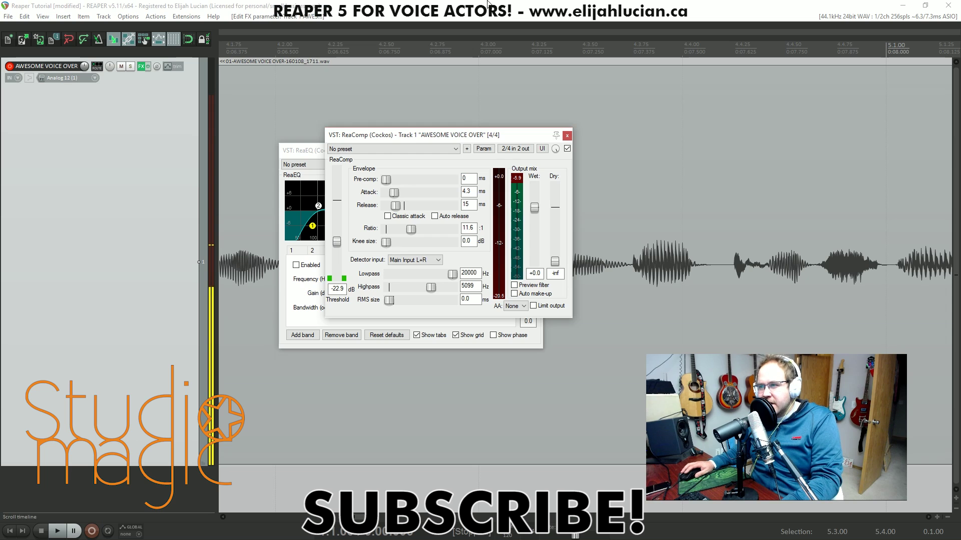
pyautogui.press('space')
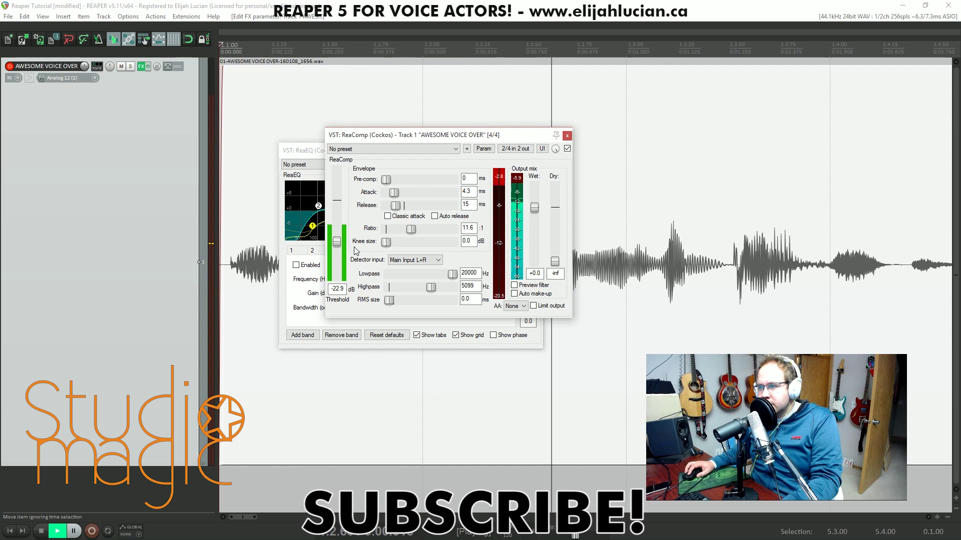
pyautogui.moveTo(337, 245); pyautogui.dragTo(338, 248)
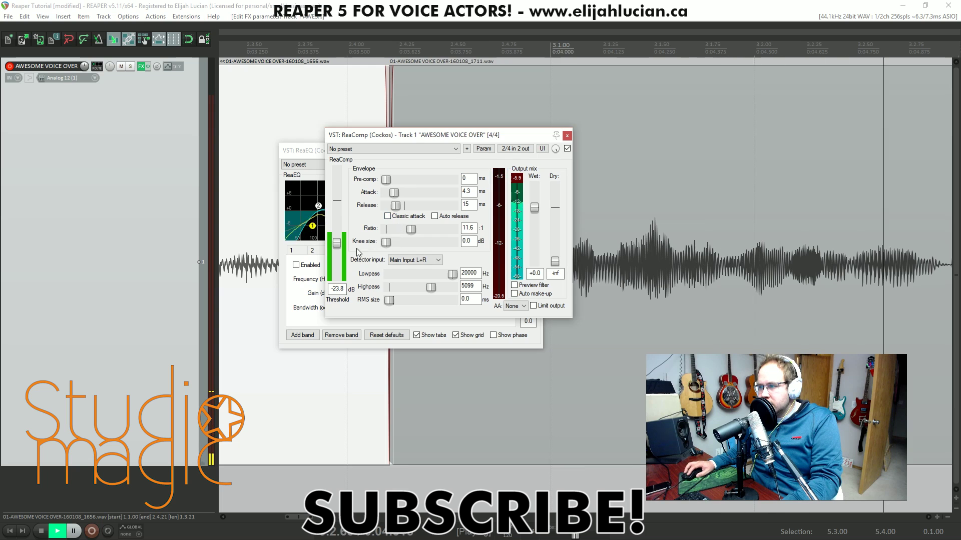
pyautogui.press('space')
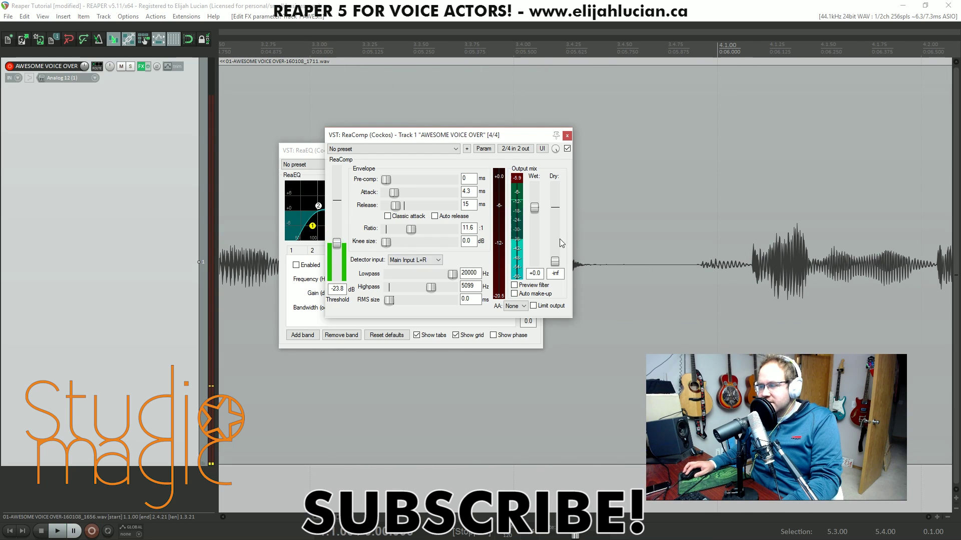